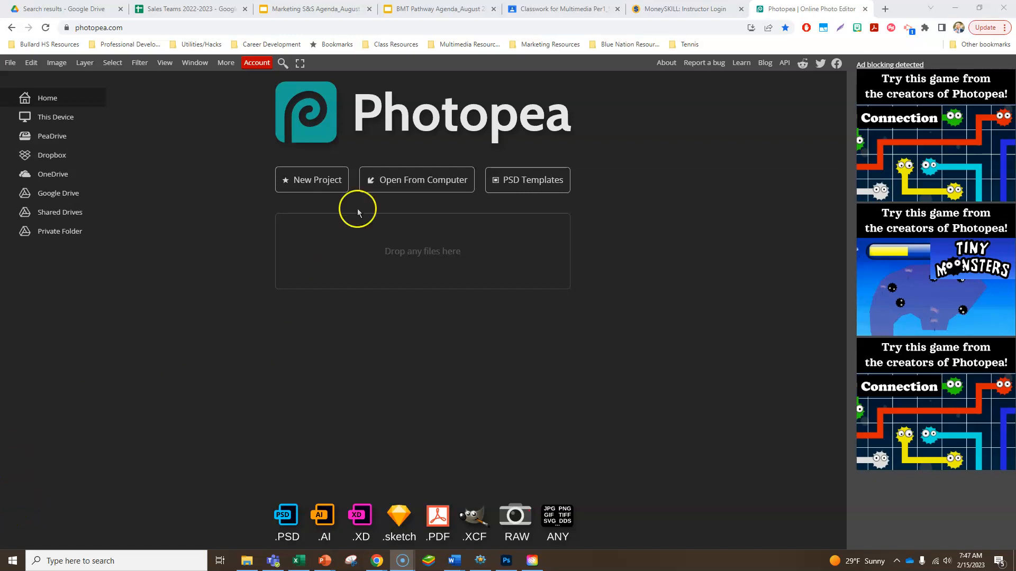
Open the Blank Tshirt Template image from the computer and set the foreground colour to near-black 070707
left_click(401, 183)
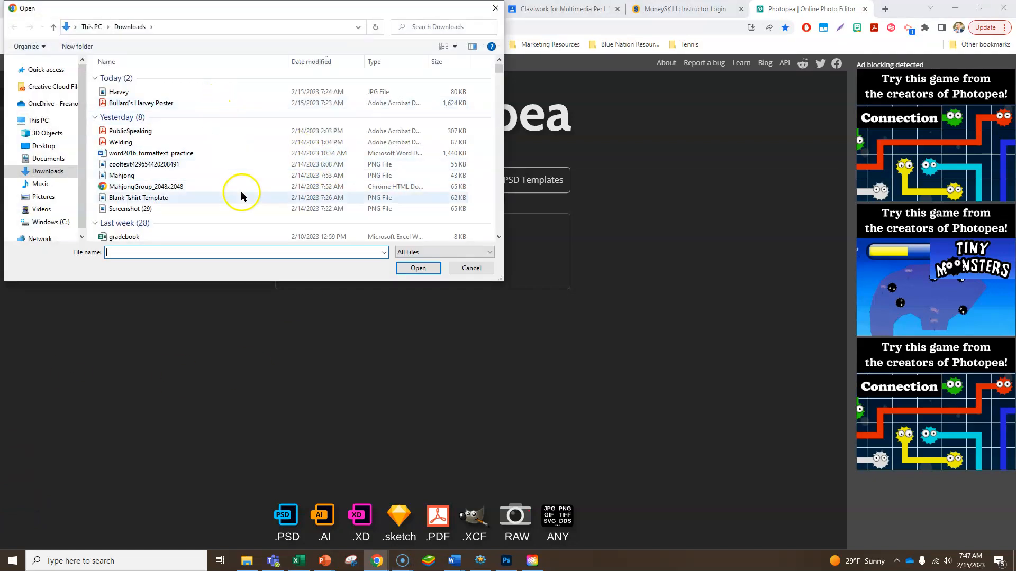
double_click(162, 199)
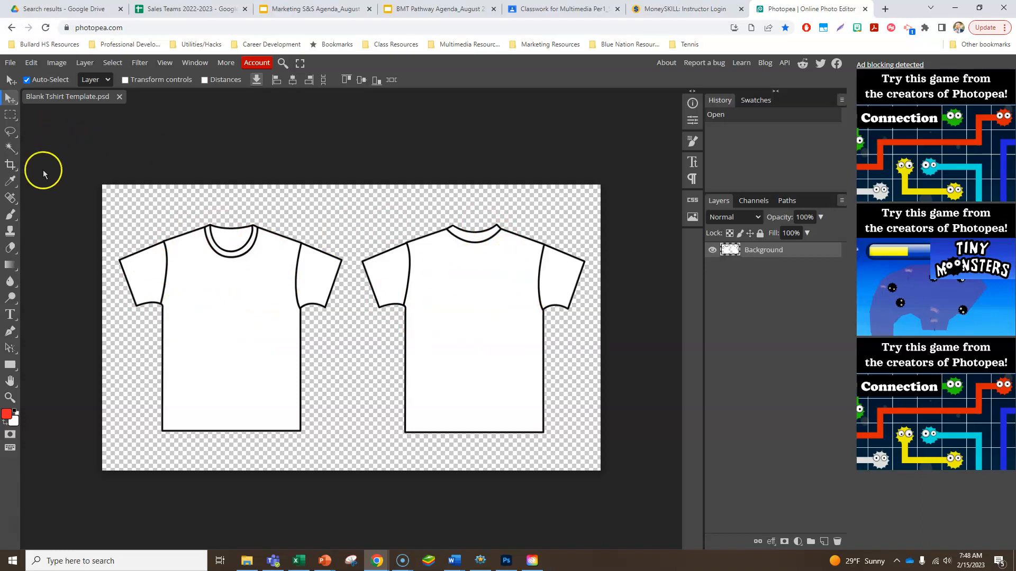
left_click(7, 414)
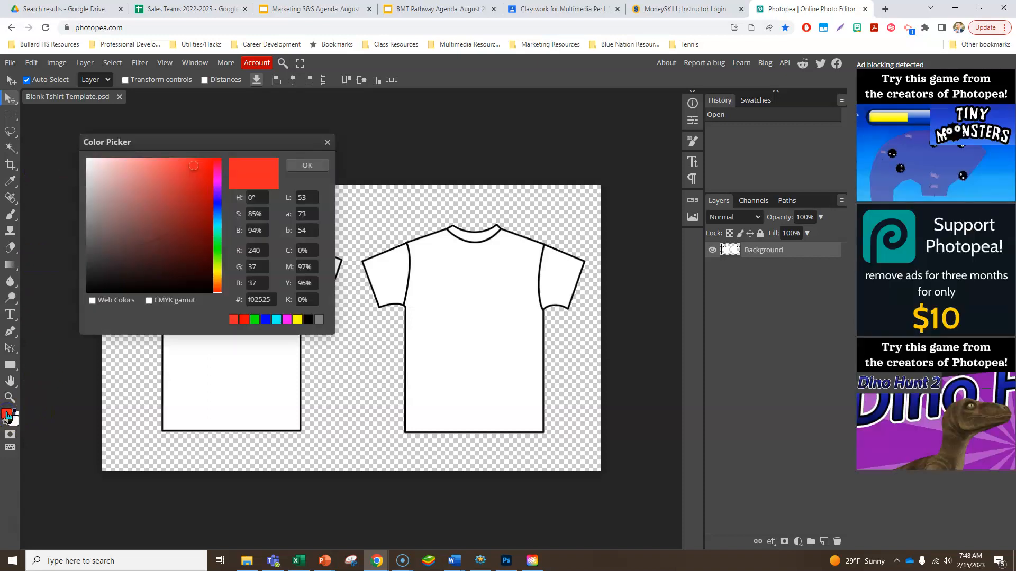
left_click(91, 289)
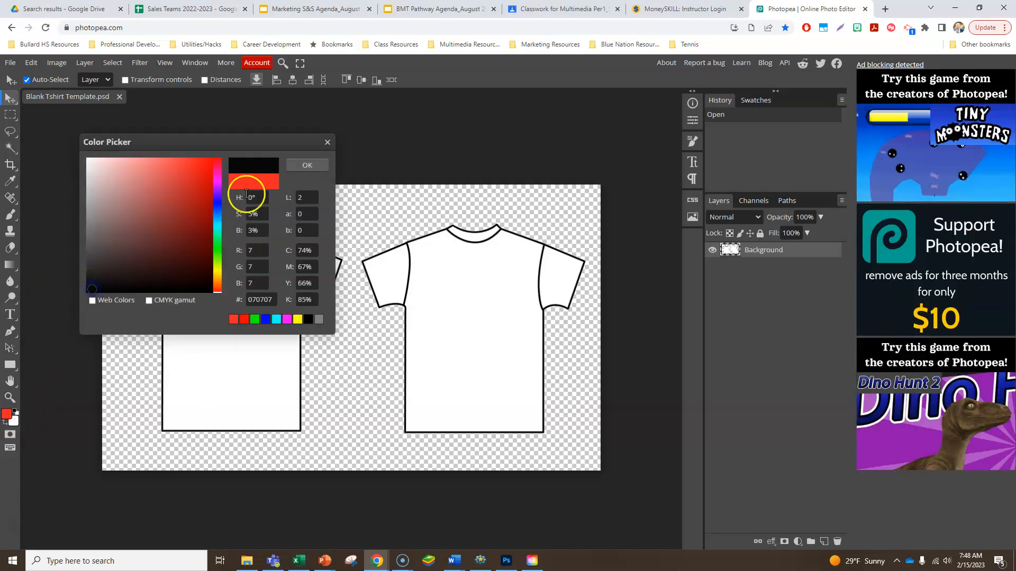
left_click(292, 164)
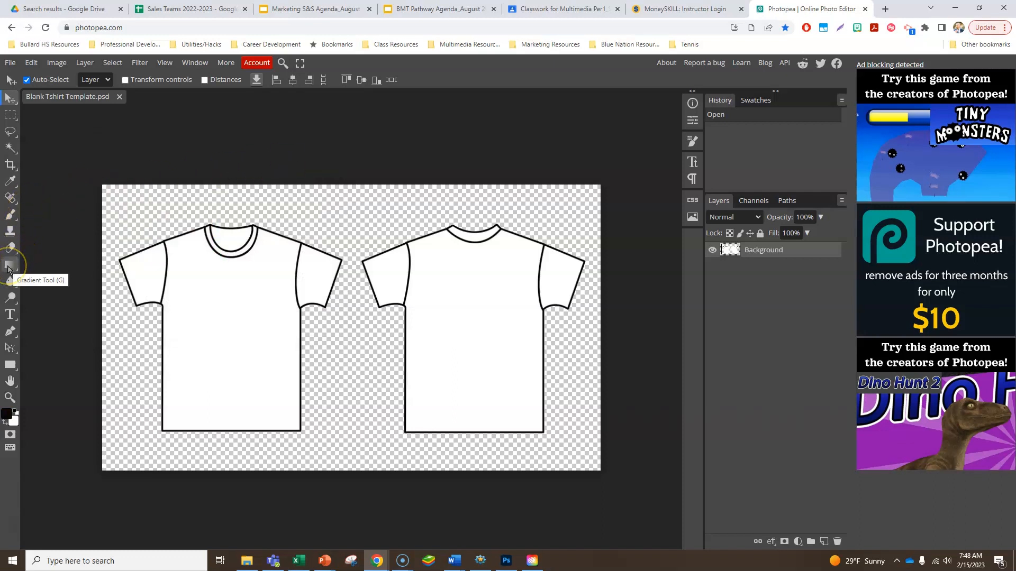
Select the front shirt's left-hand sleeve with the Magic Wand and fill it with the near-black colour using the Paint Bucket
left_click(10, 148)
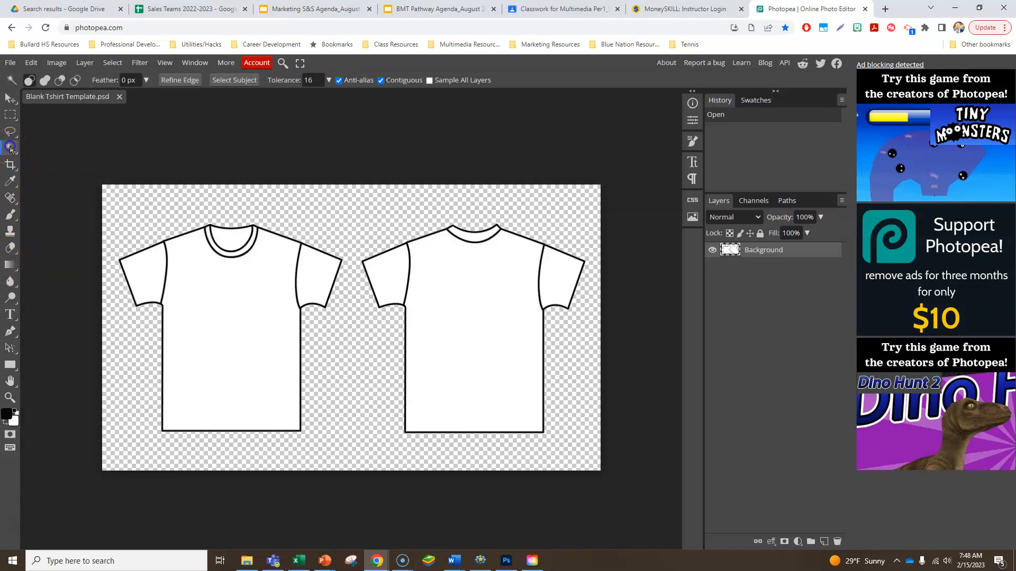
left_click(149, 276)
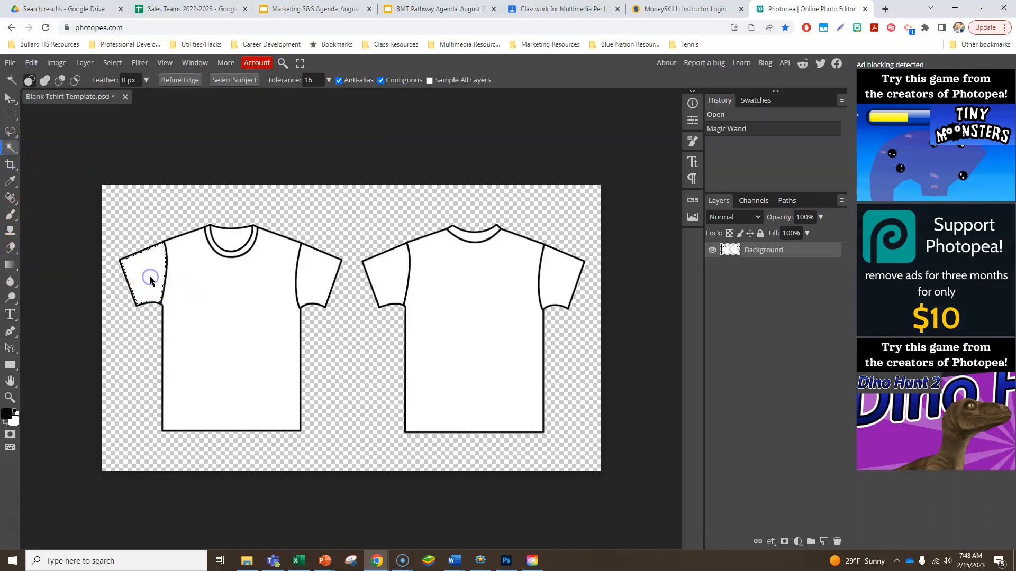
left_click(11, 265)
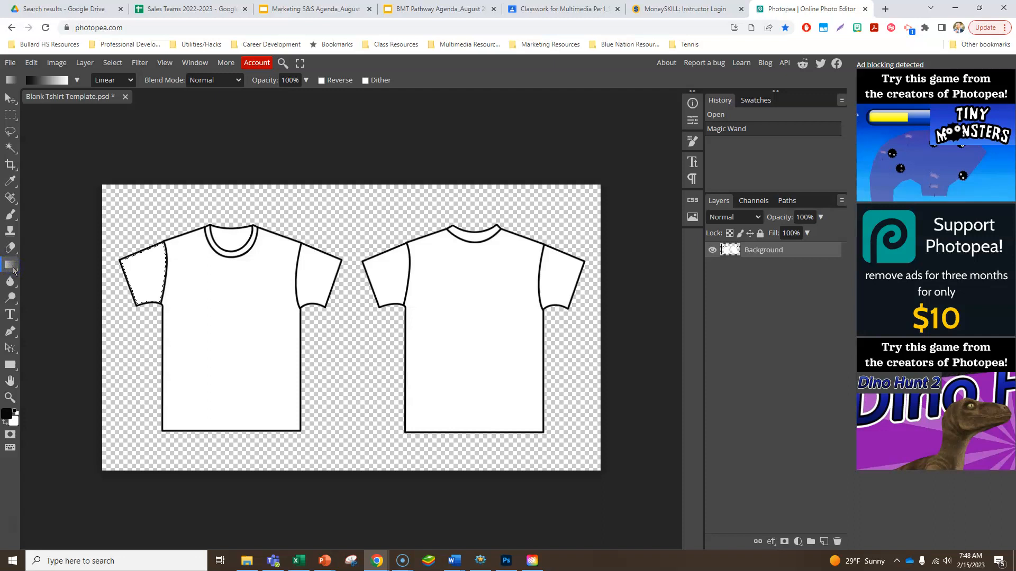
left_click(10, 248)
left_click(11, 266)
right_click(12, 266)
left_click(11, 265)
right_click(12, 265)
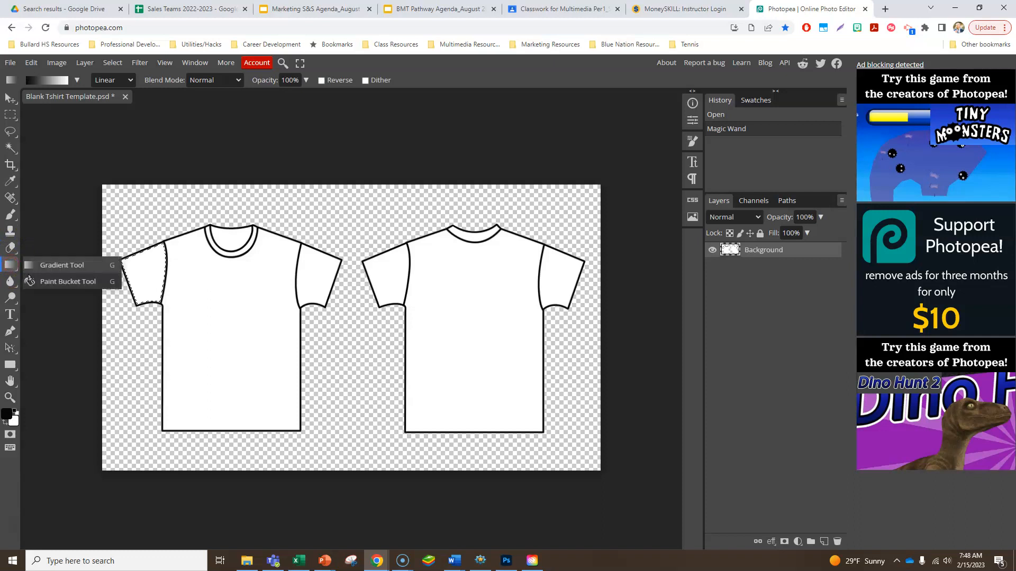
left_click(29, 280)
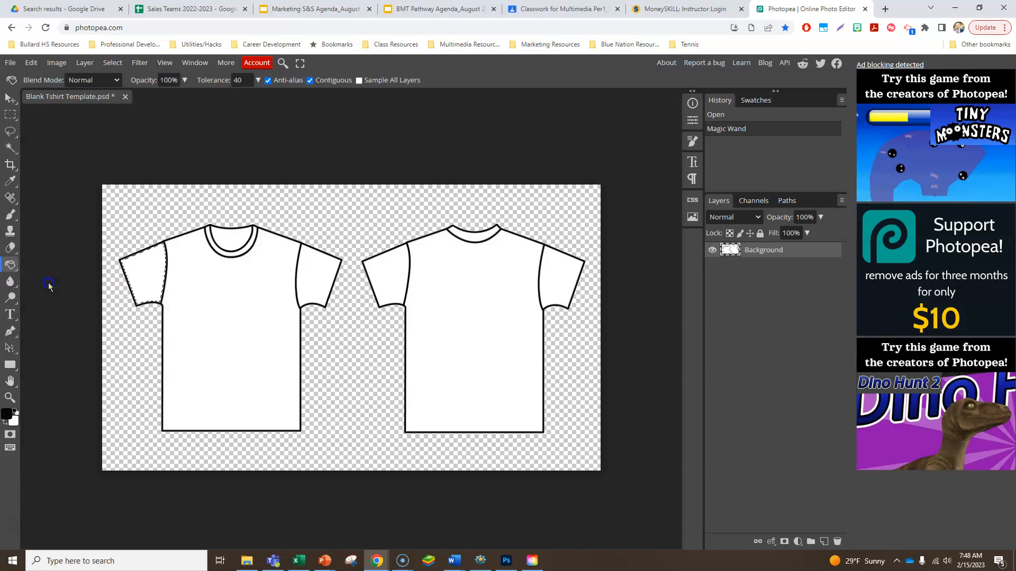
left_click(143, 273)
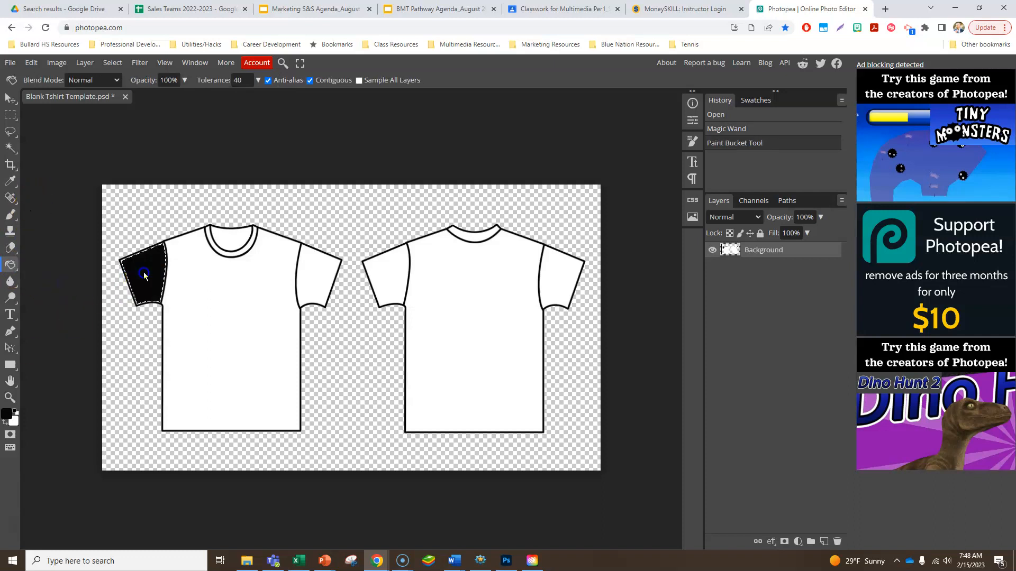
Select the front shirt's right-hand sleeve with the Magic Wand and fill it with the near-black foreground colour
left_click(10, 147)
left_click(309, 269)
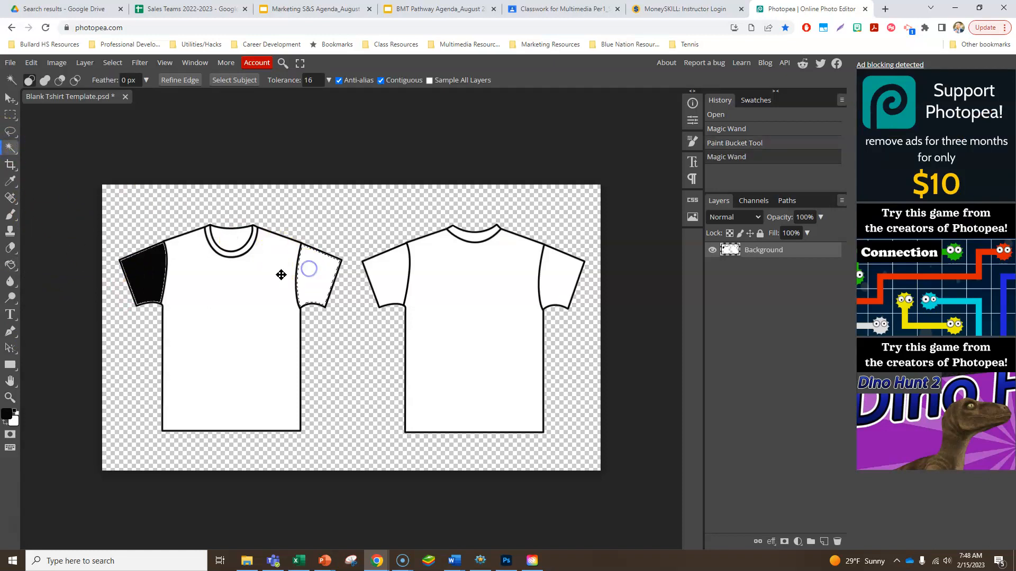
left_click(10, 265)
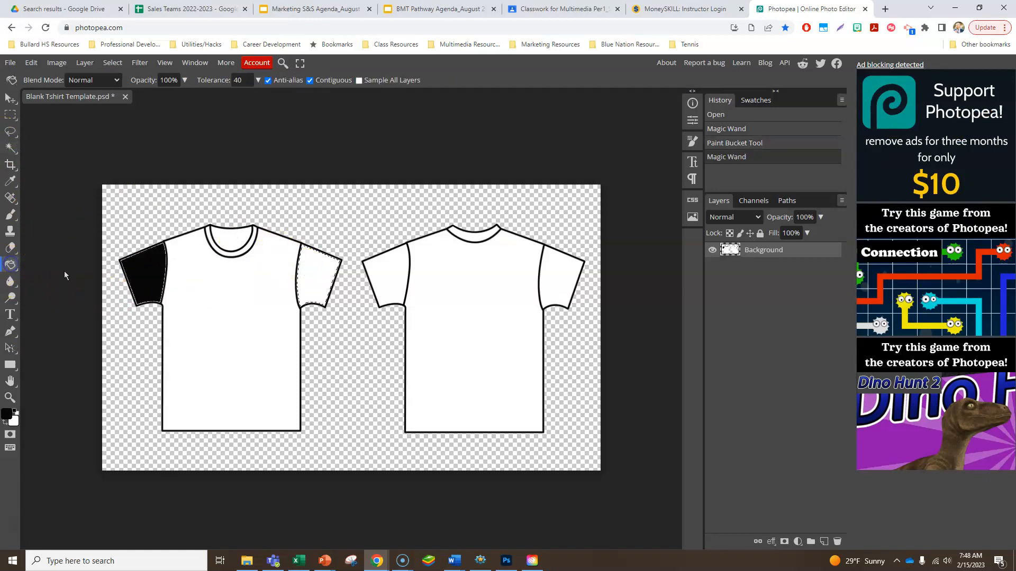
left_click(328, 275)
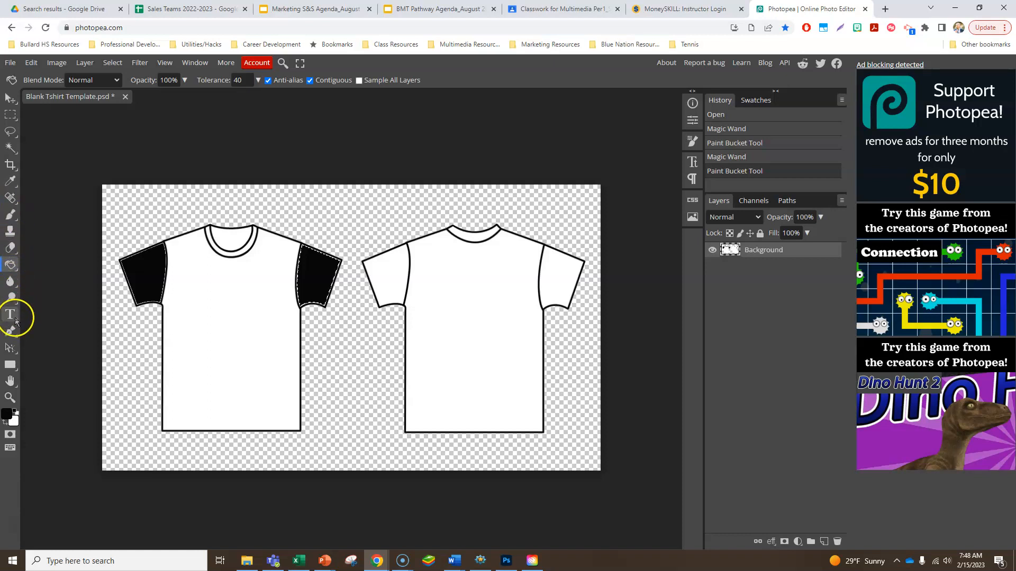
Select the front shirt's body with the Magic Wand and fill it with the near-black foreground colour
left_click(10, 150)
left_click(200, 324)
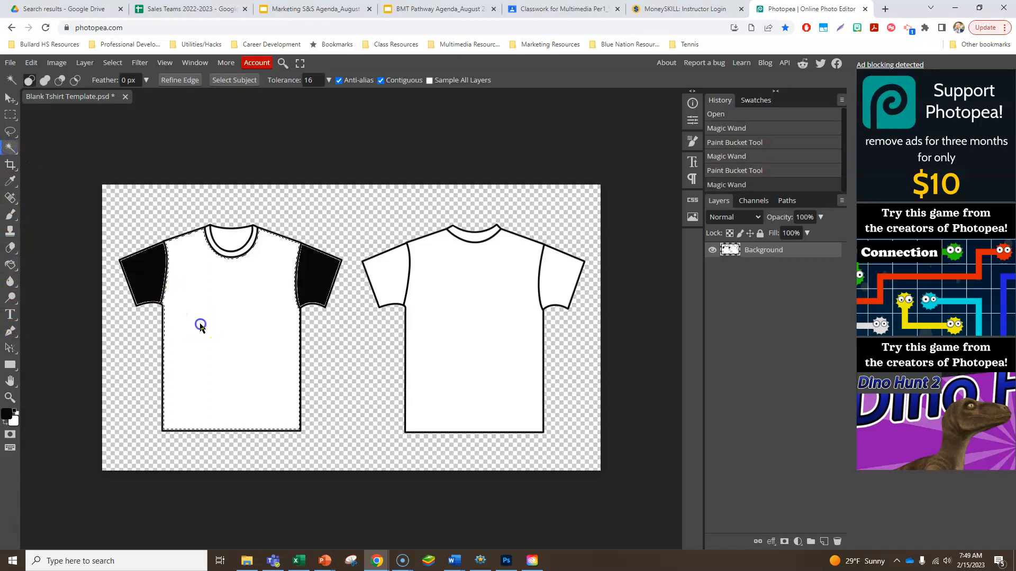
left_click(10, 265)
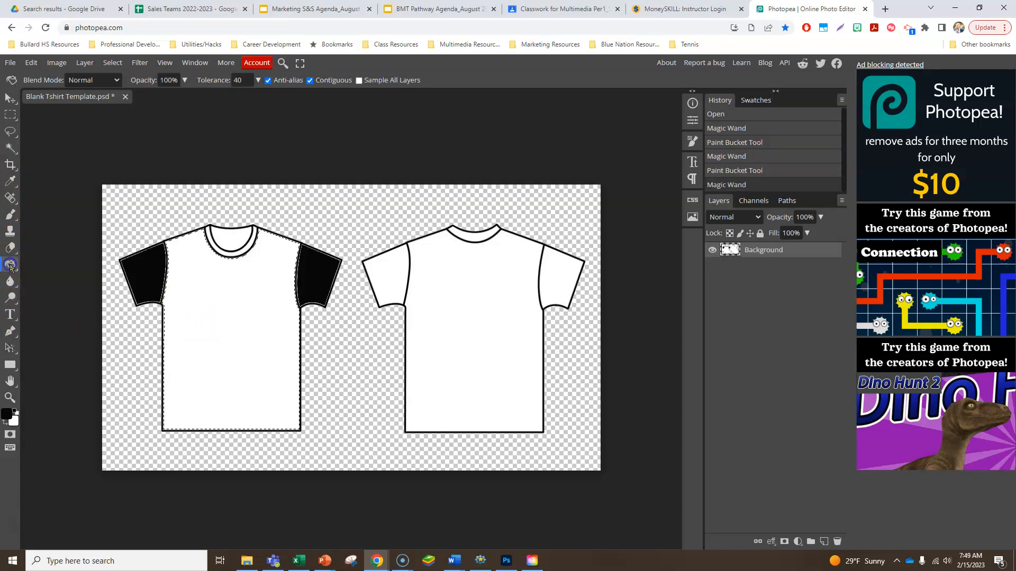
left_click(194, 323)
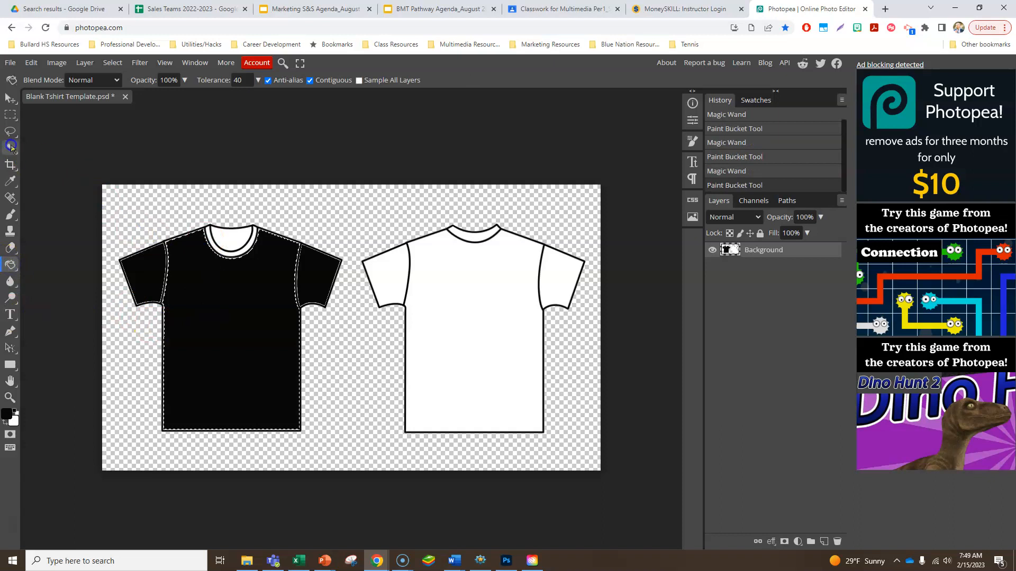
Select the area inside the front shirt's neck opening and fill it with the near-black foreground colour
left_click(10, 147)
left_click(220, 235)
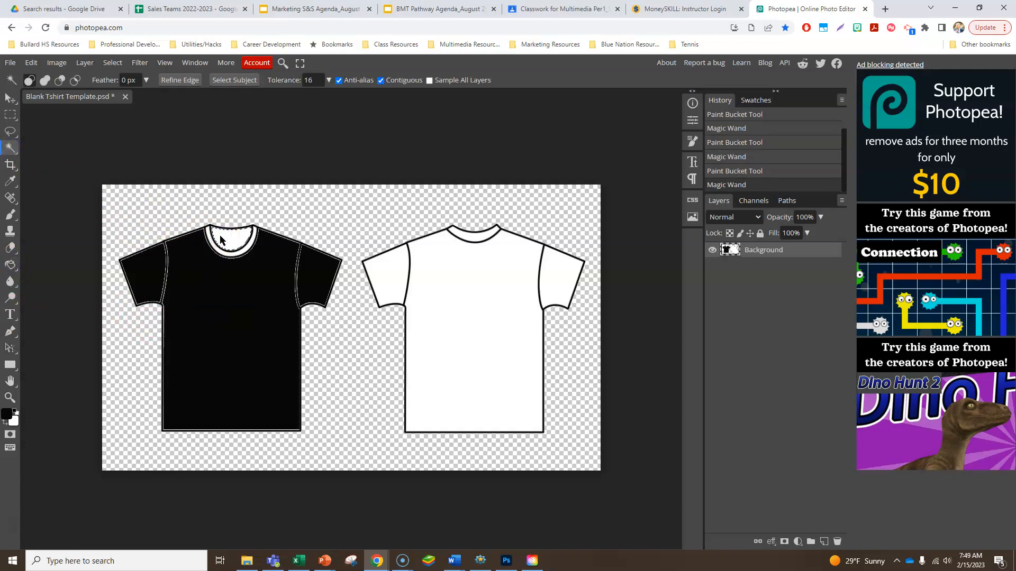
left_click_drag(220, 235, 218, 257)
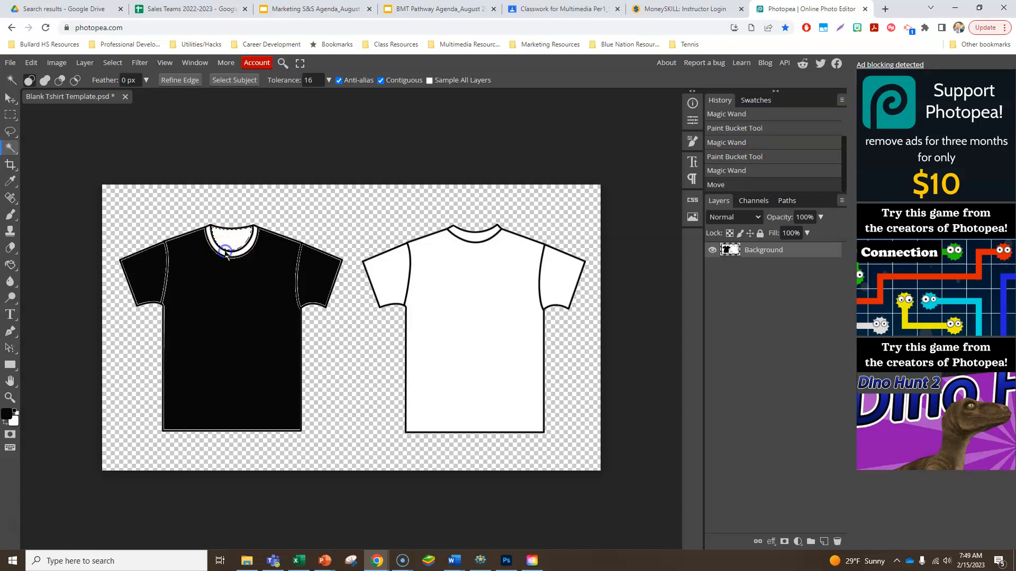
left_click(10, 264)
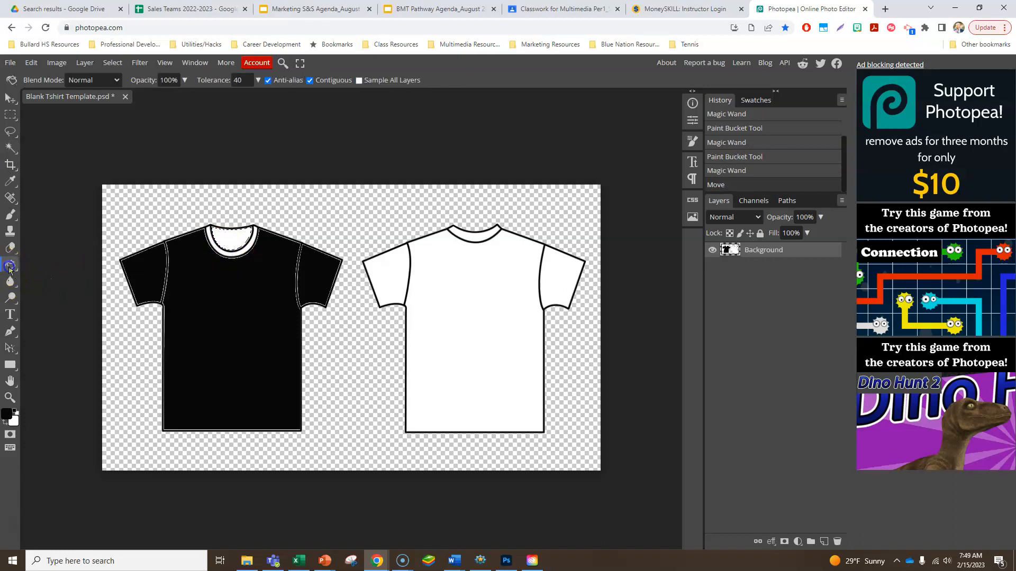
left_click(221, 240)
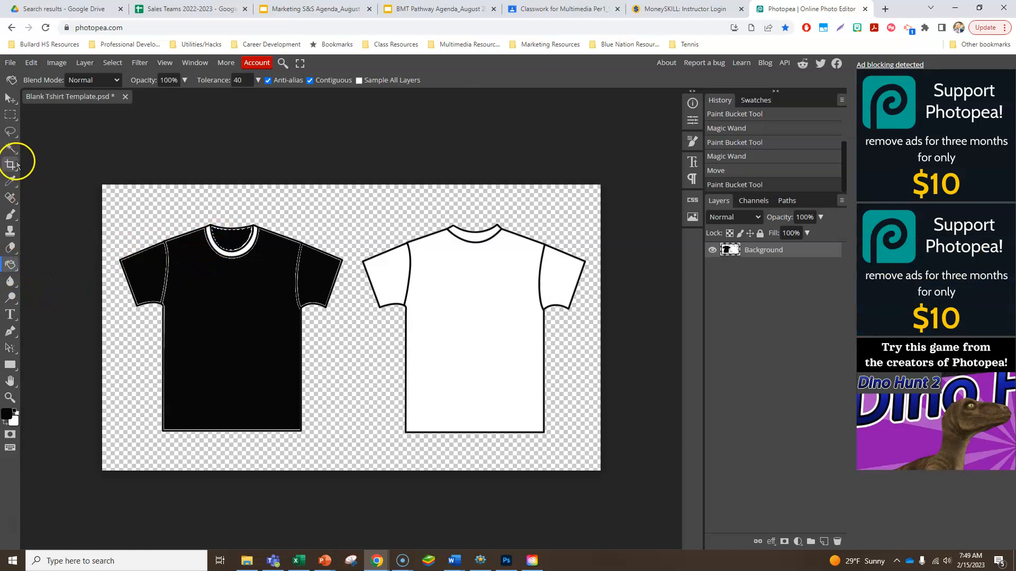
Select the front shirt's collar band, fill it with the near-black foreground colour, and clear the selection
left_click(10, 148)
left_click(211, 253)
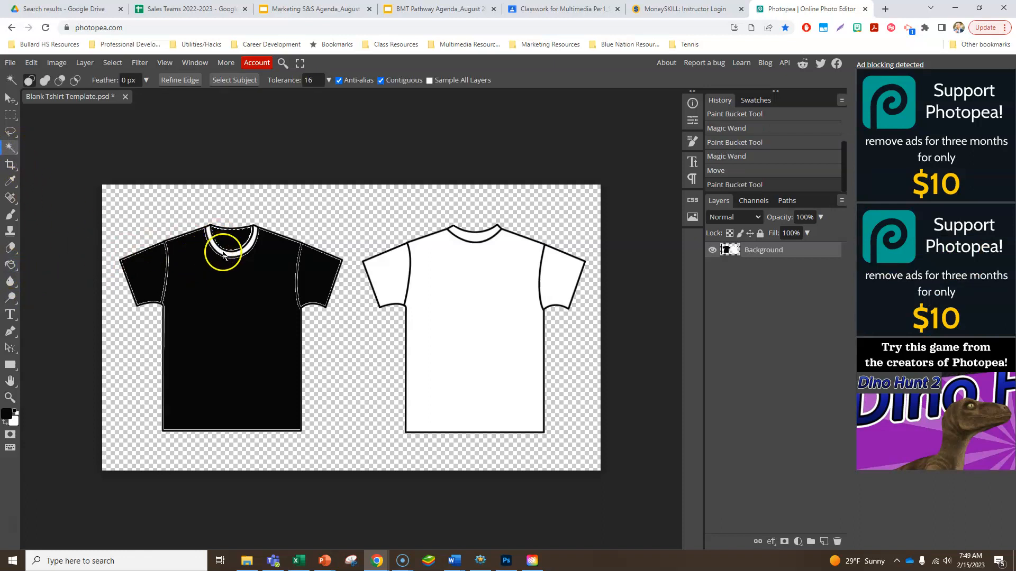
left_click(10, 264)
left_click(242, 257)
left_click(345, 349)
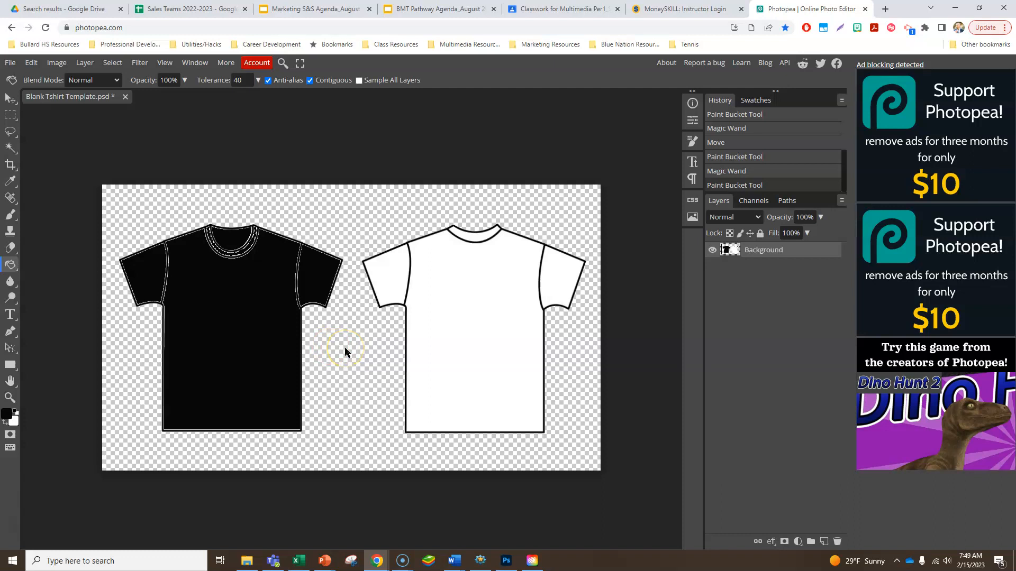
key("ctrl+d")
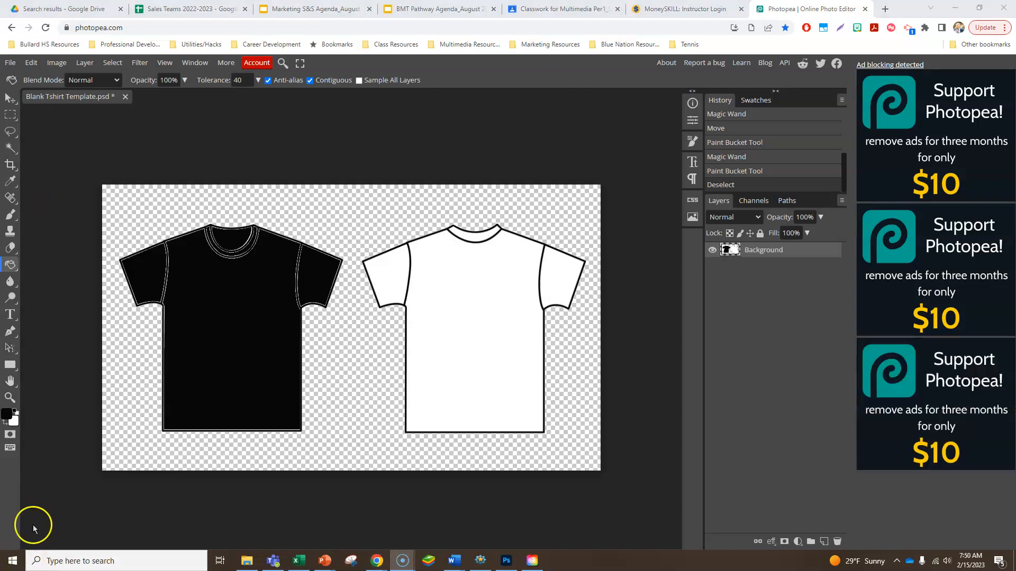
left_click(86, 63)
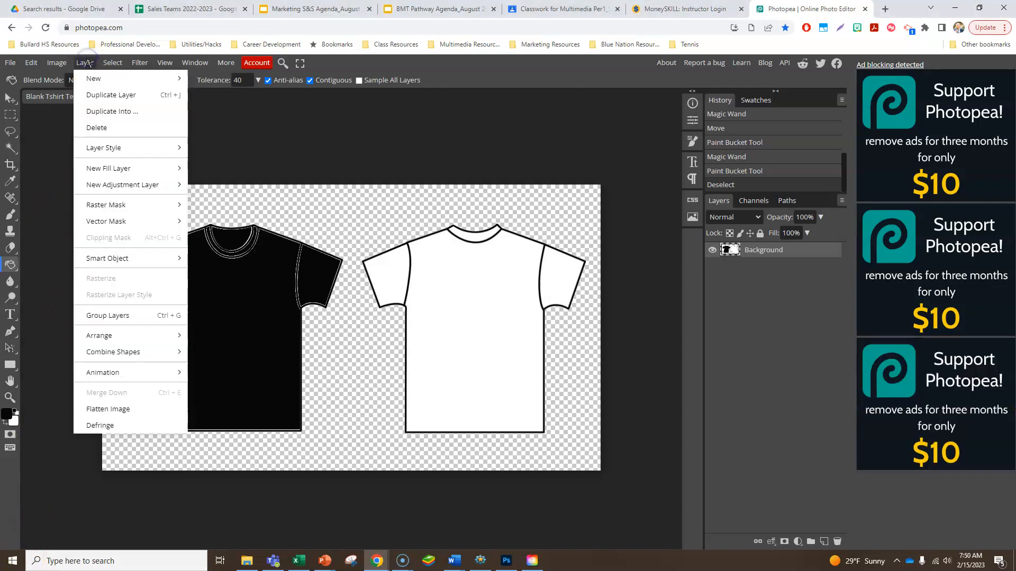
left_click(86, 63)
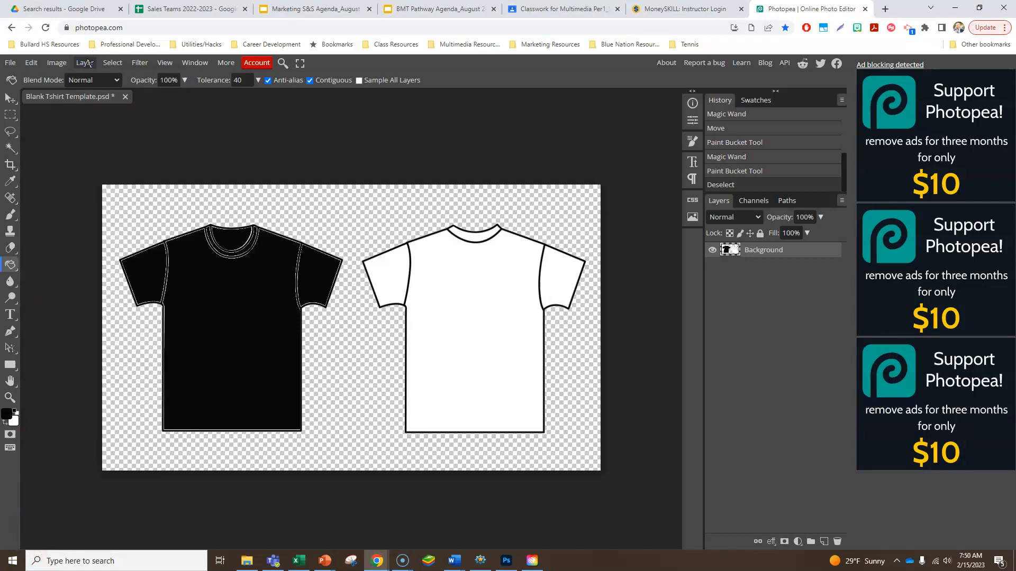
left_click(82, 83)
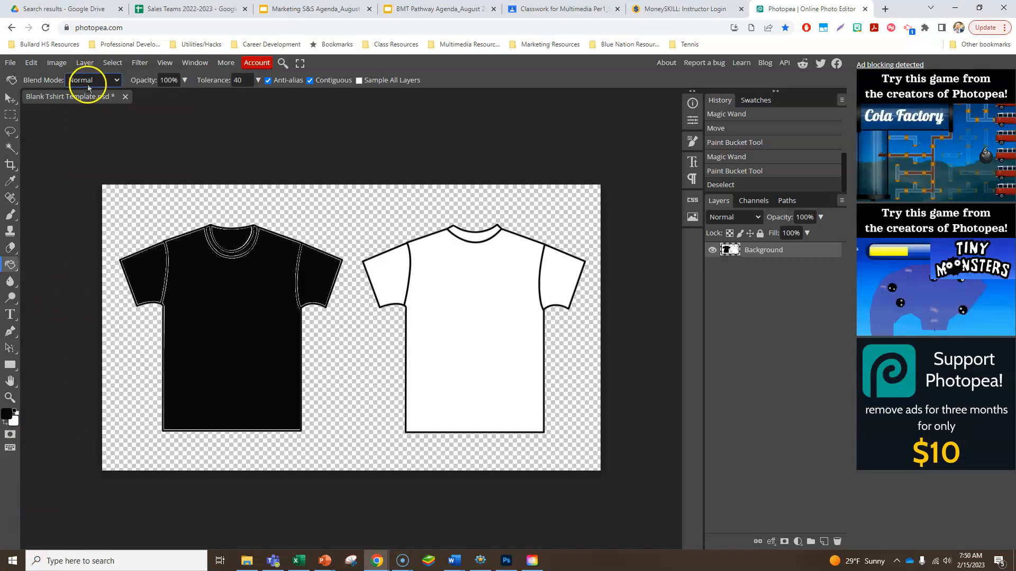
Place the Mahjong image from the Downloads folder into the T-shirt document as its own layer
left_click(10, 63)
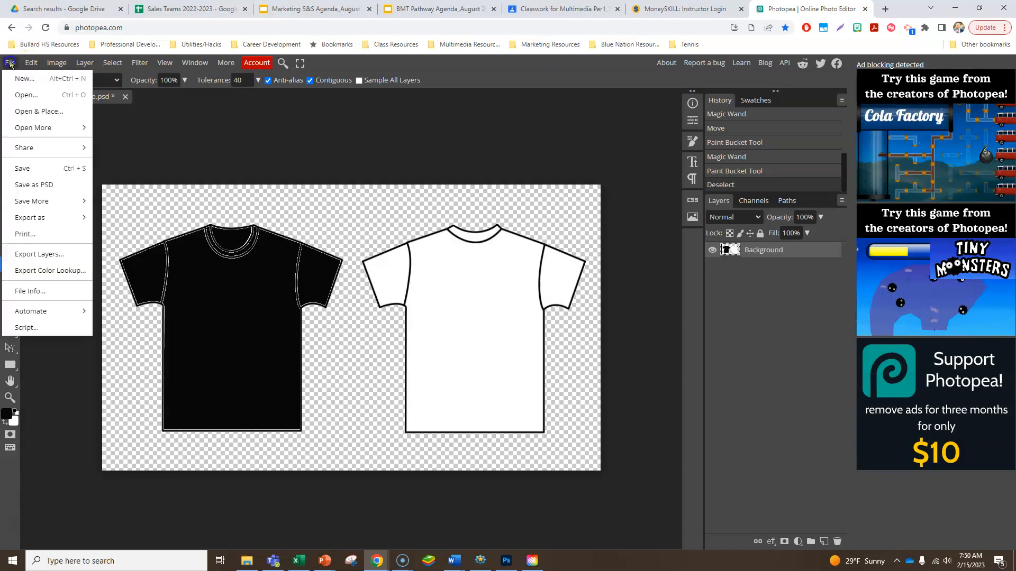
left_click(30, 116)
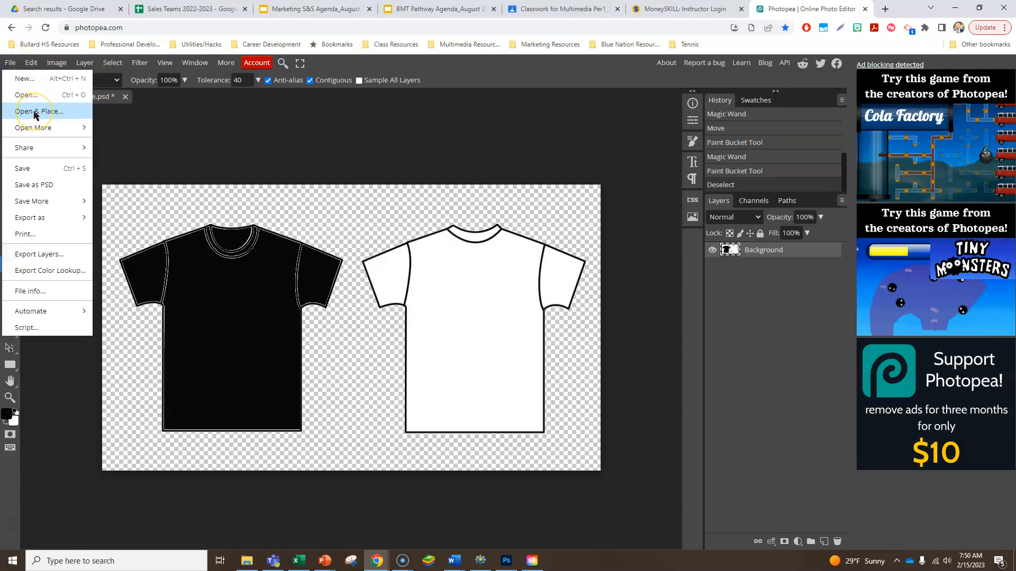
left_click(36, 113)
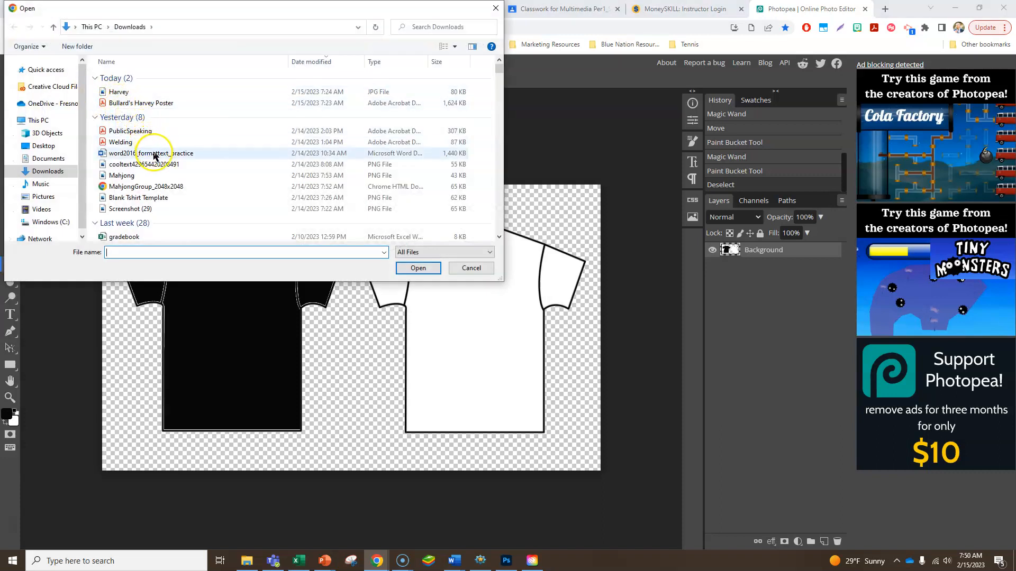
double_click(140, 177)
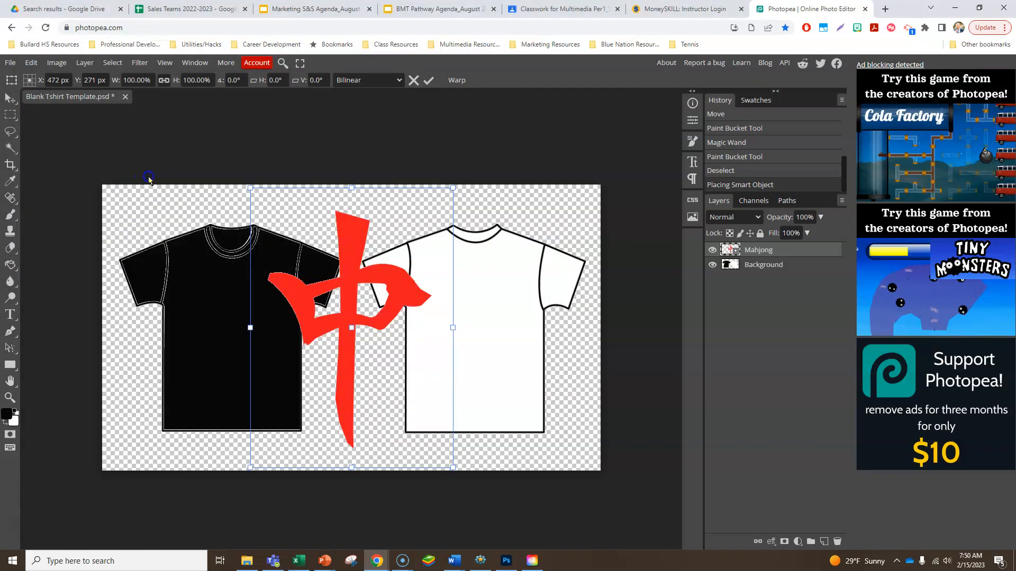
Scale the Mahjong graphic to about 48.83% and centre it on the front of the black shirt, applying the transform
left_click_drag(249, 190, 354, 332)
left_click_drag(398, 370, 229, 313)
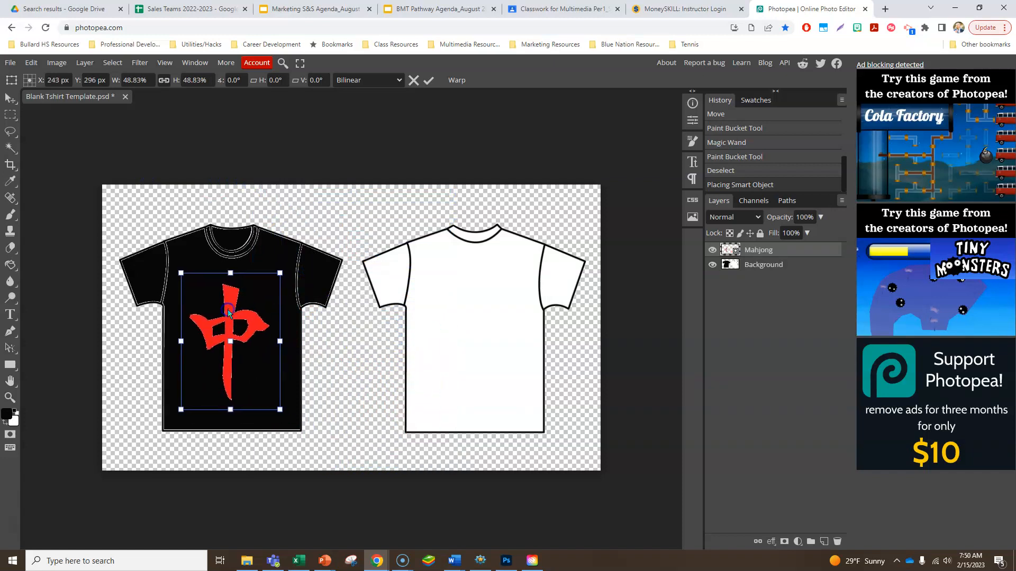
left_click(429, 80)
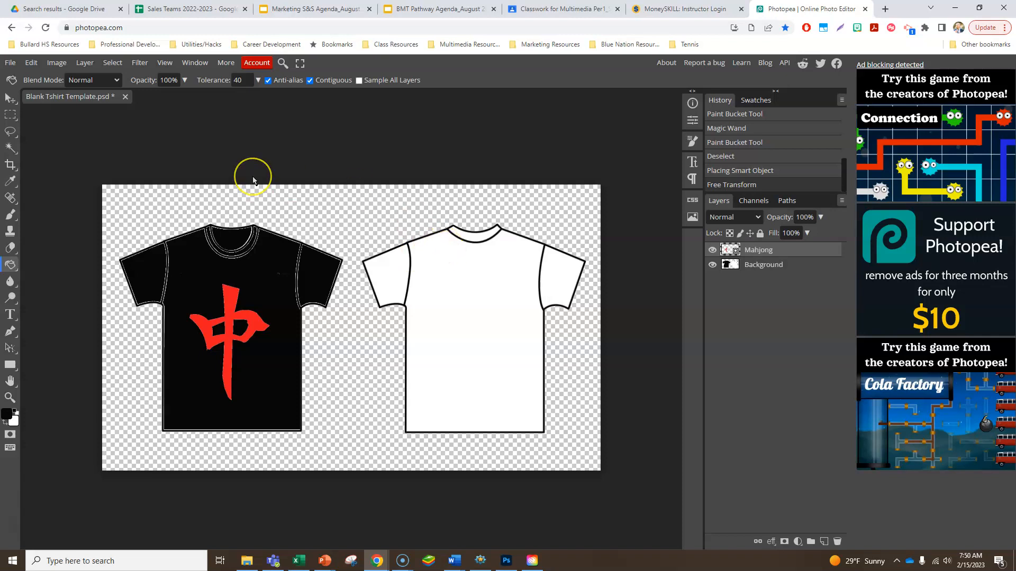
Open cooltext.com in a new browser tab and choose the Skate text style
left_click(885, 9)
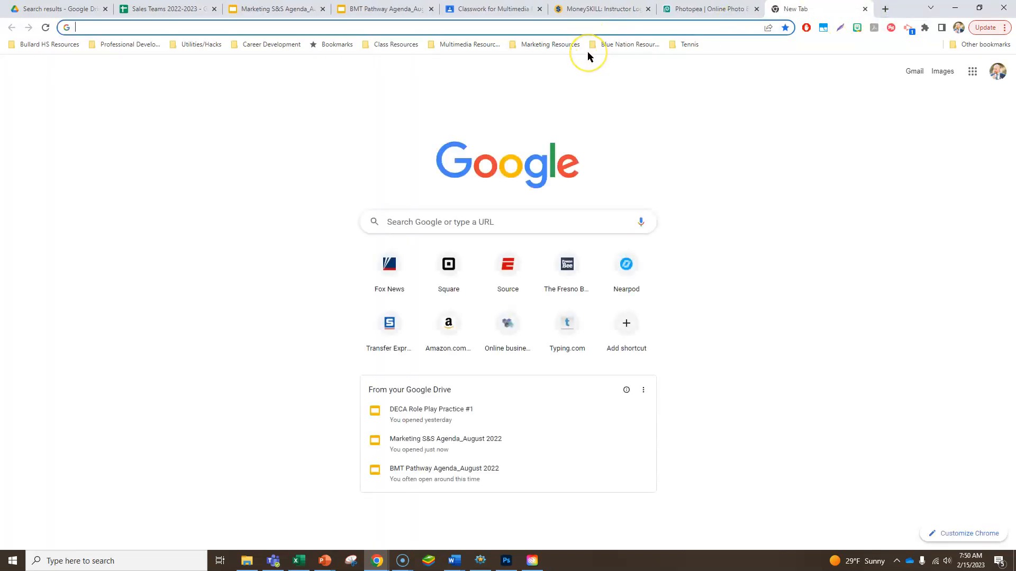
type("cool")
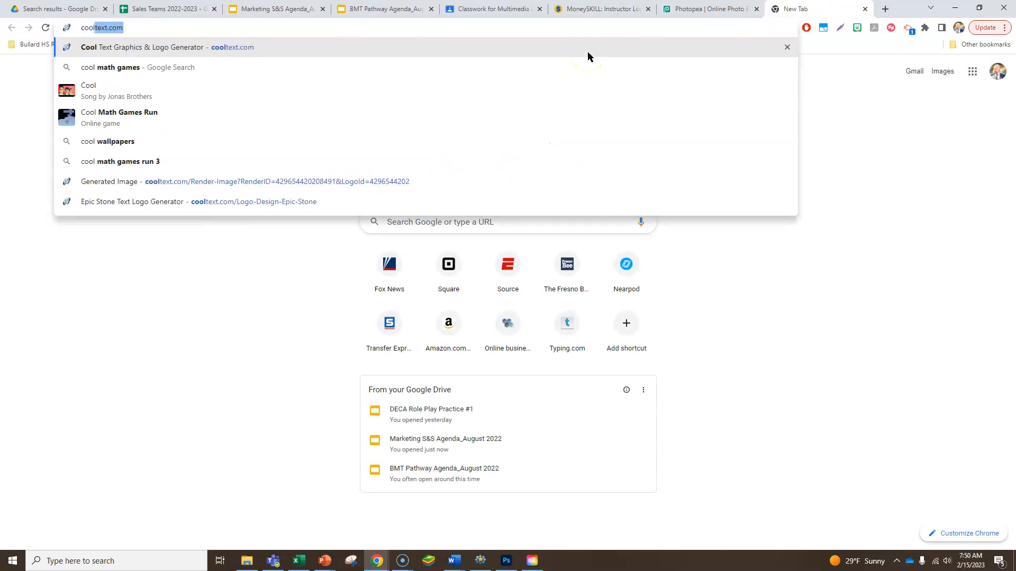
key("Return")
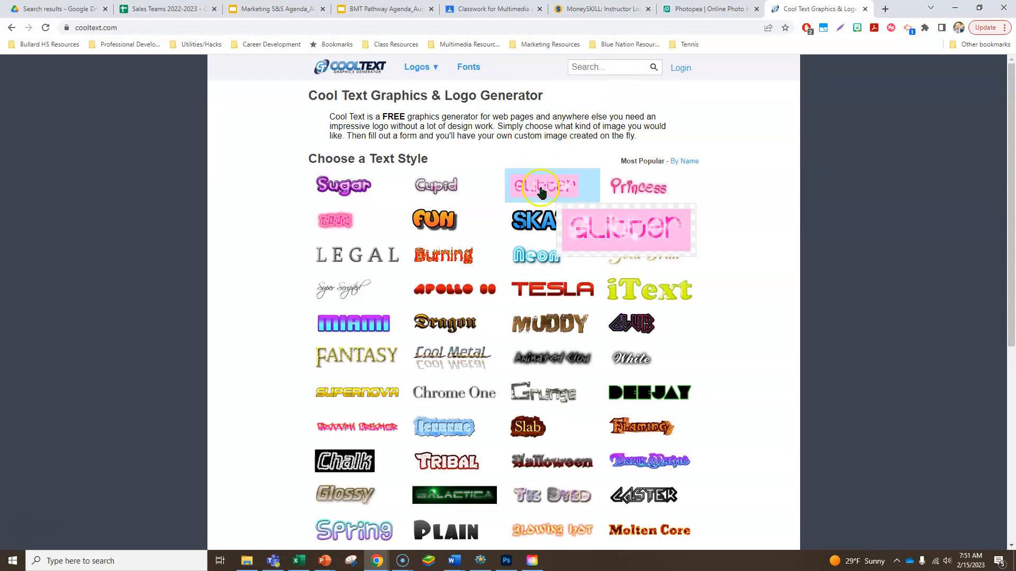
left_click(542, 220)
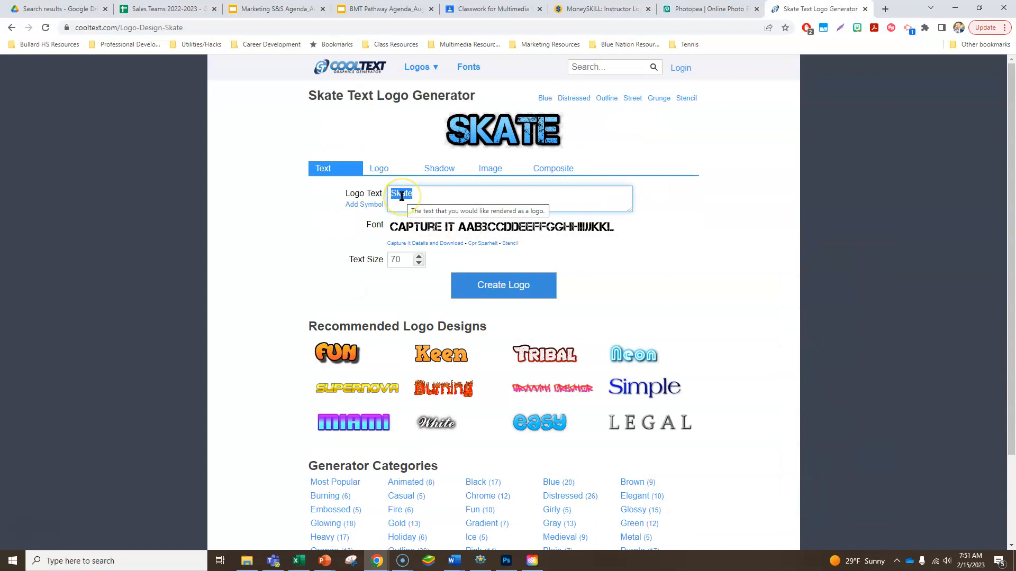
Create a Skate-style logo with the text "Bullard" and download the generated image
type("Bullard")
left_click(507, 284)
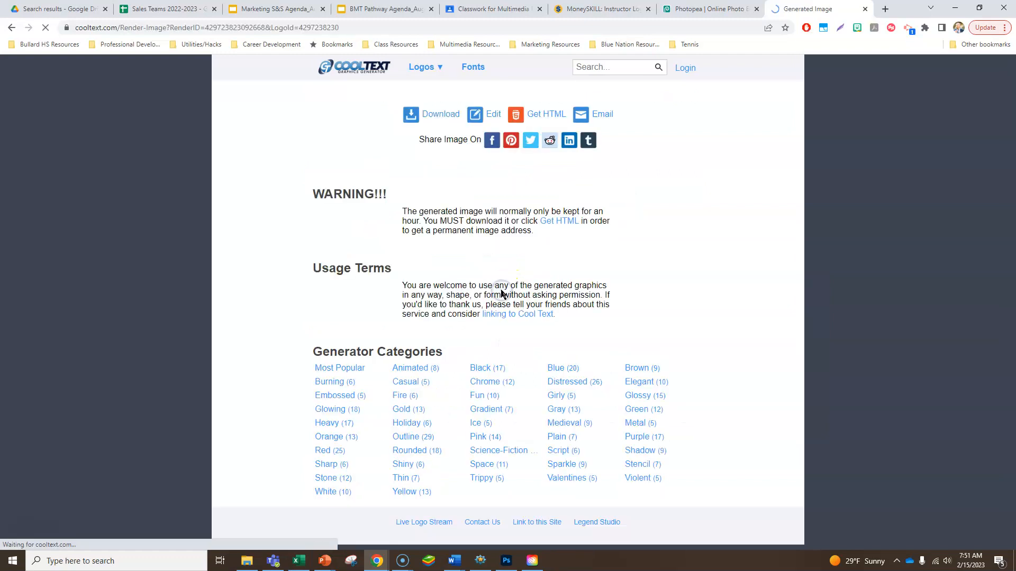
left_click(435, 153)
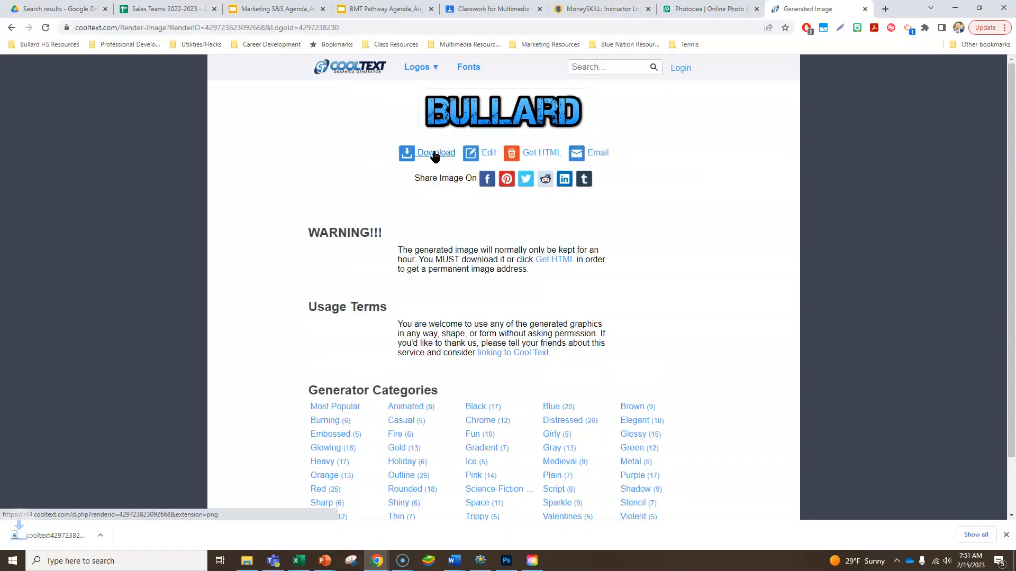
Switch back to Photopea and place the newly downloaded cooltext PNG into the T-shirt document as its own layer
left_click(704, 9)
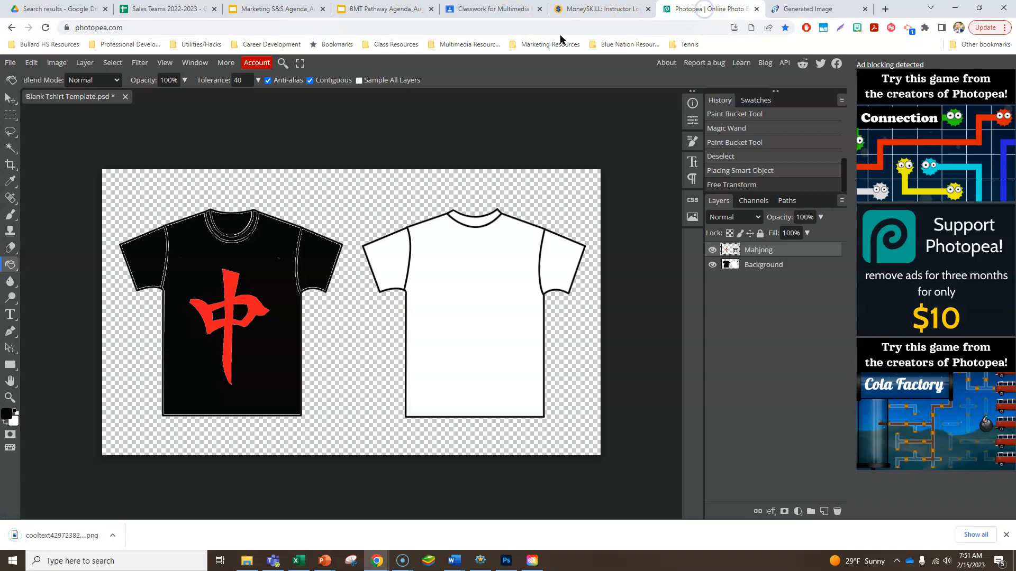
left_click(10, 62)
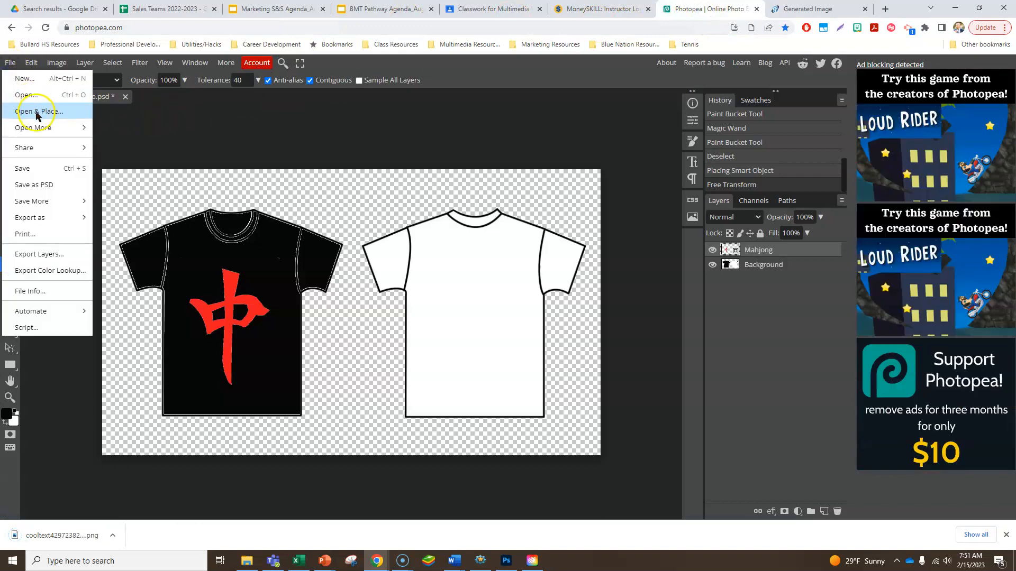
left_click(37, 112)
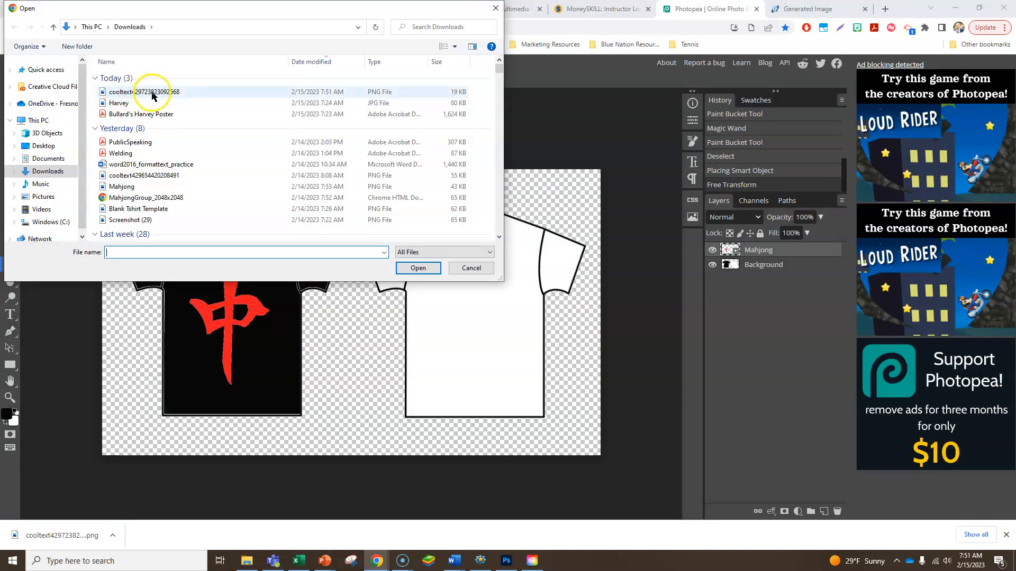
double_click(152, 92)
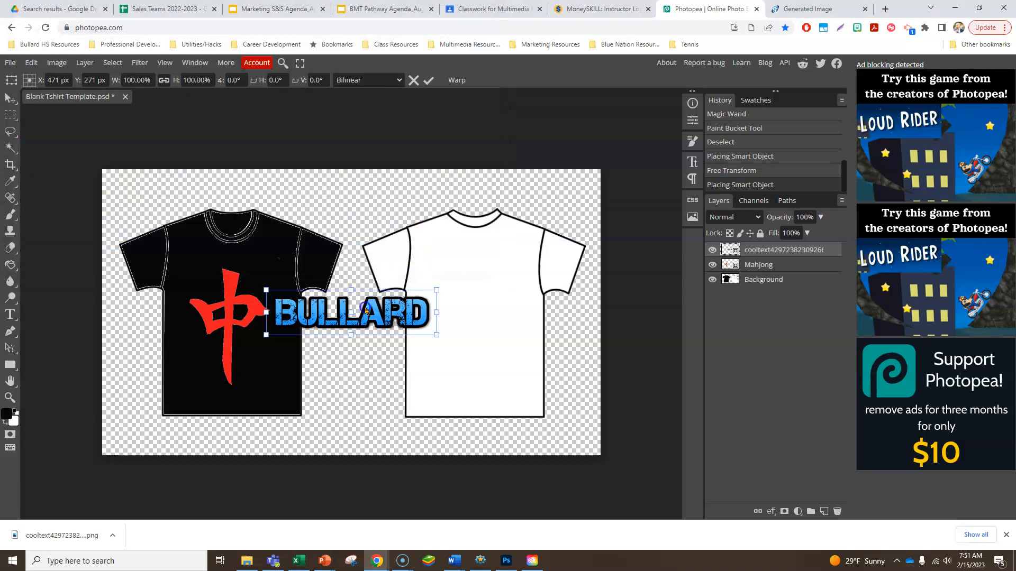
Scale the BULLARD graphic to about 76.09% and centre it near the front shirt's hem below the Mahjong symbol, applying the transform
left_click_drag(372, 316, 265, 376)
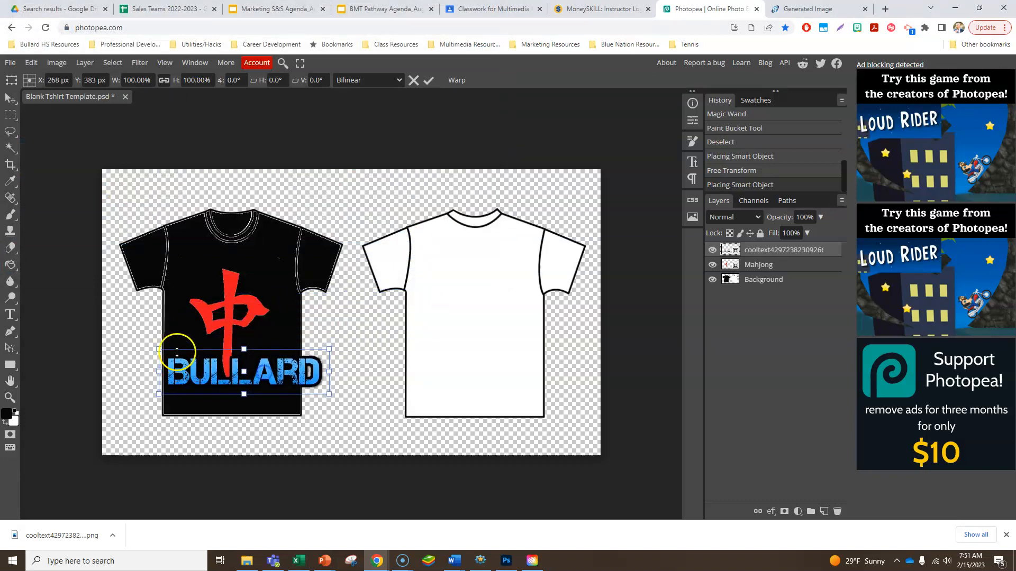
left_click_drag(159, 349, 199, 360)
left_click_drag(279, 376, 246, 393)
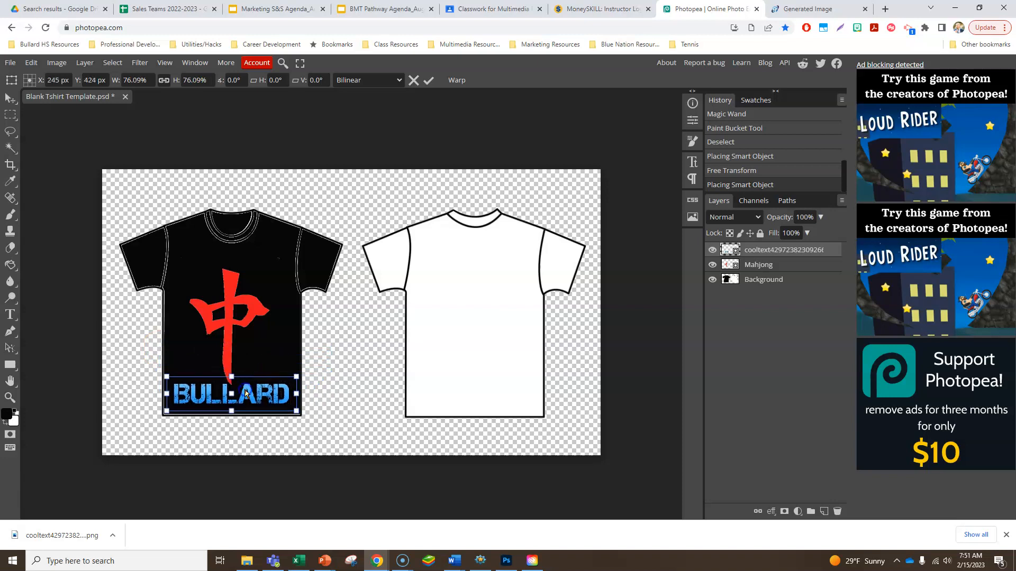
left_click(429, 80)
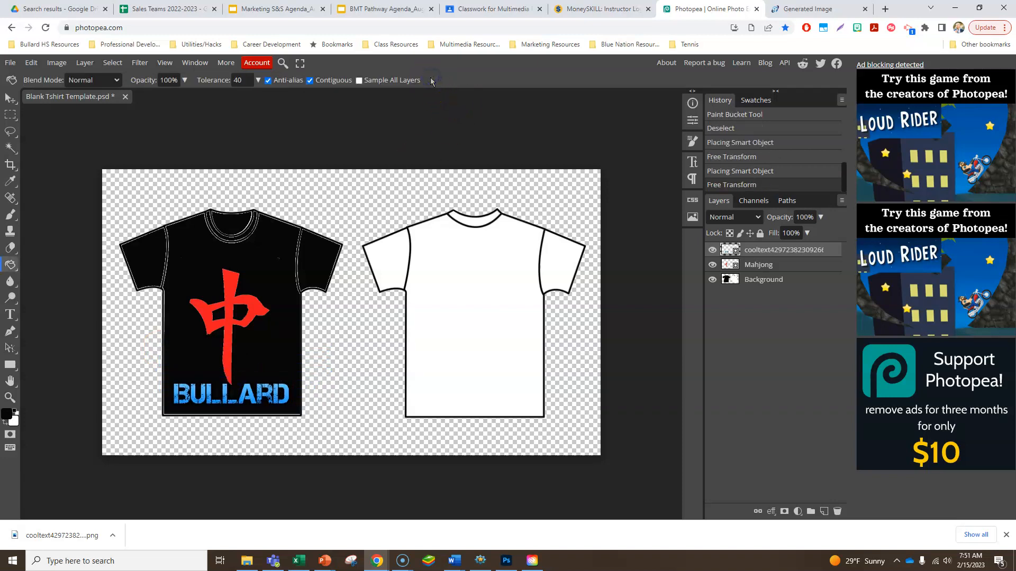